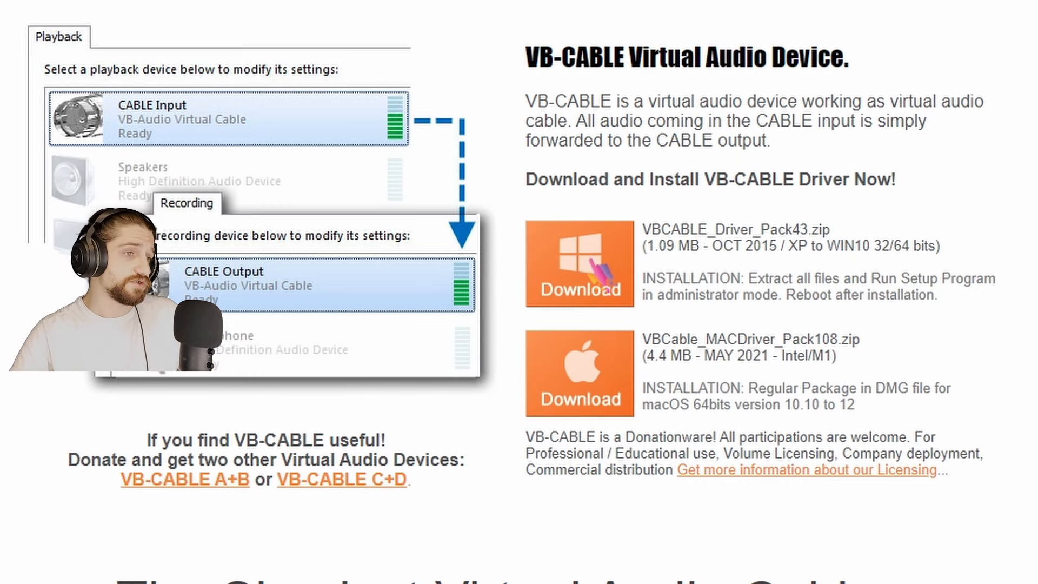
Try to download the Windows VB-CABLE driver pack and locate the VBCABLE_Driver_Pack43 (3) archive in the Downloads folder.
left_click(603, 273)
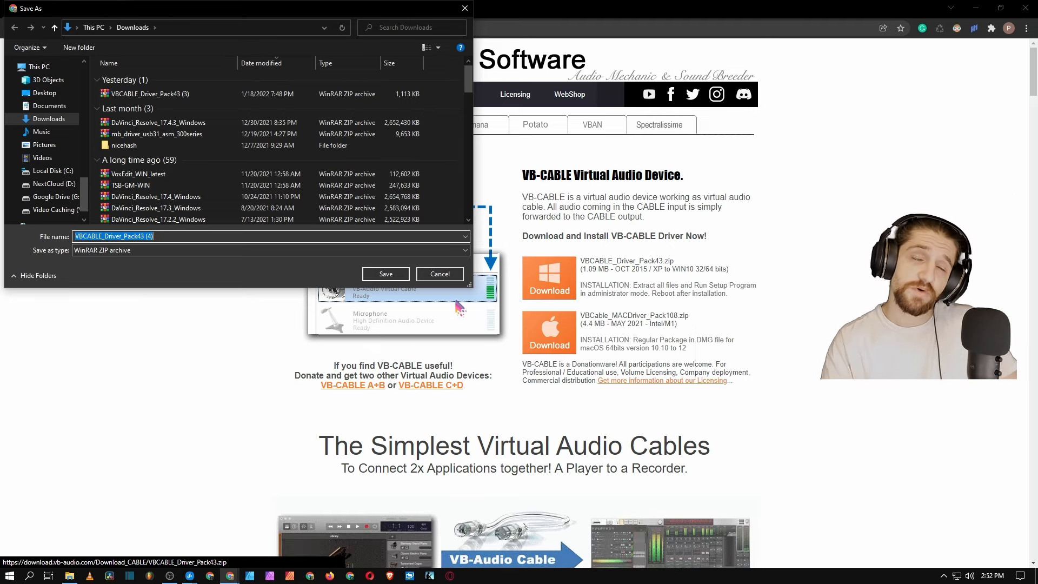
left_click(436, 276)
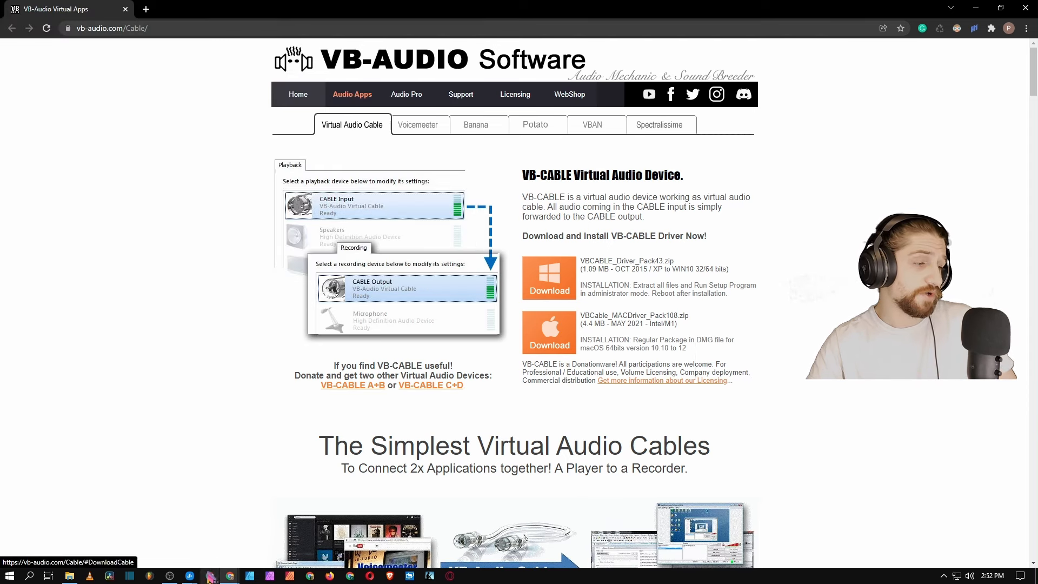
left_click(66, 576)
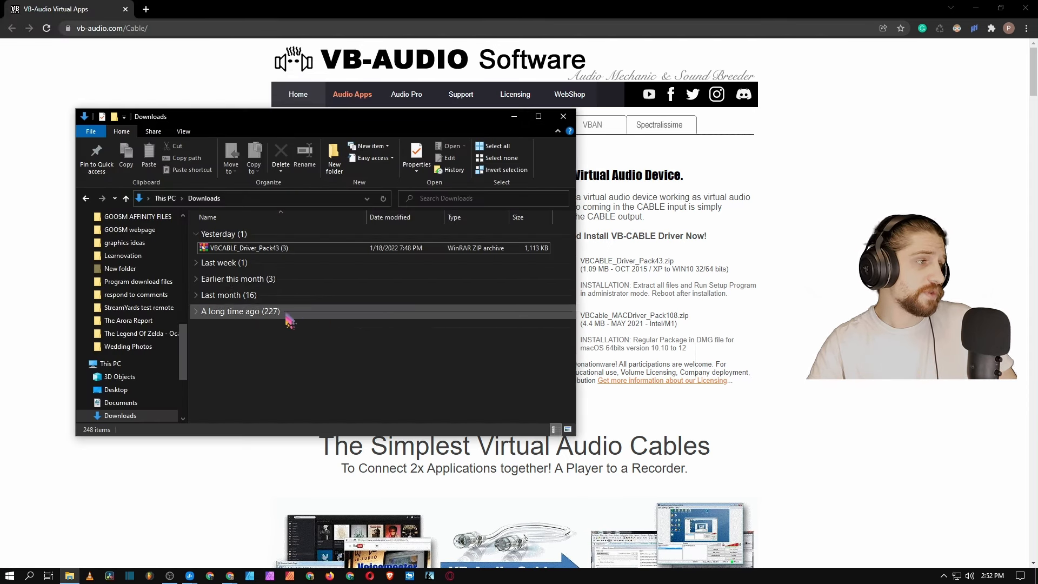
right_click(274, 250)
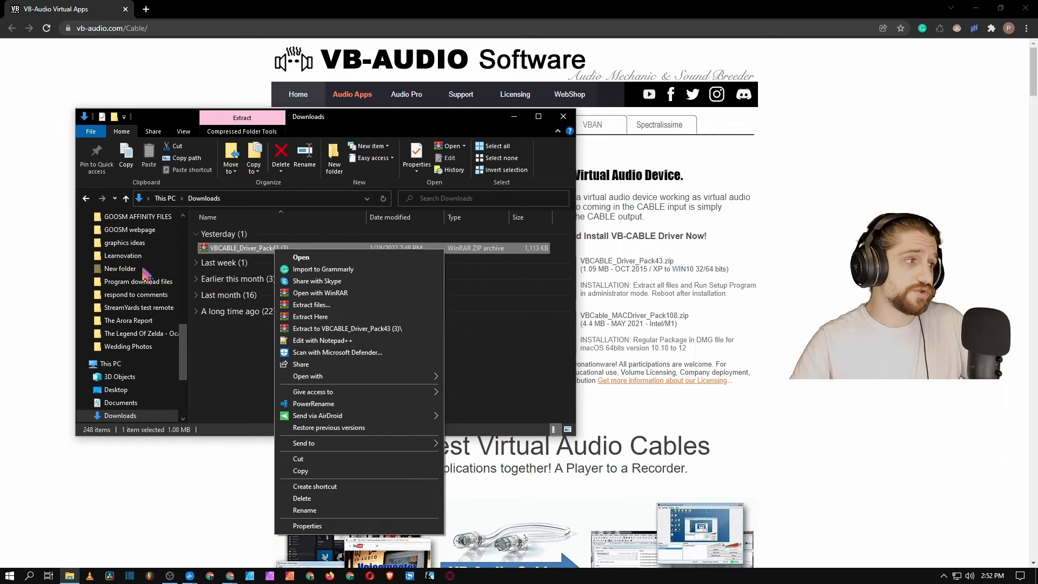
Find the VBCABLE_Setup_x64 installer in the desktop's Vb cable folder and view its option to run as administrator.
left_click(183, 356)
scroll(186, 354, "down", 5)
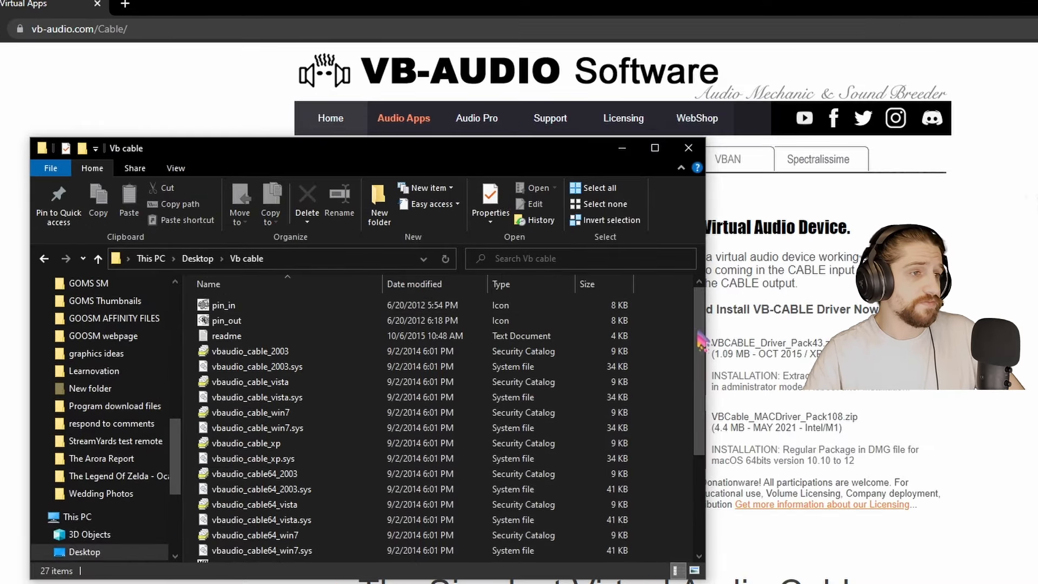
scroll(269, 466, "down", 3)
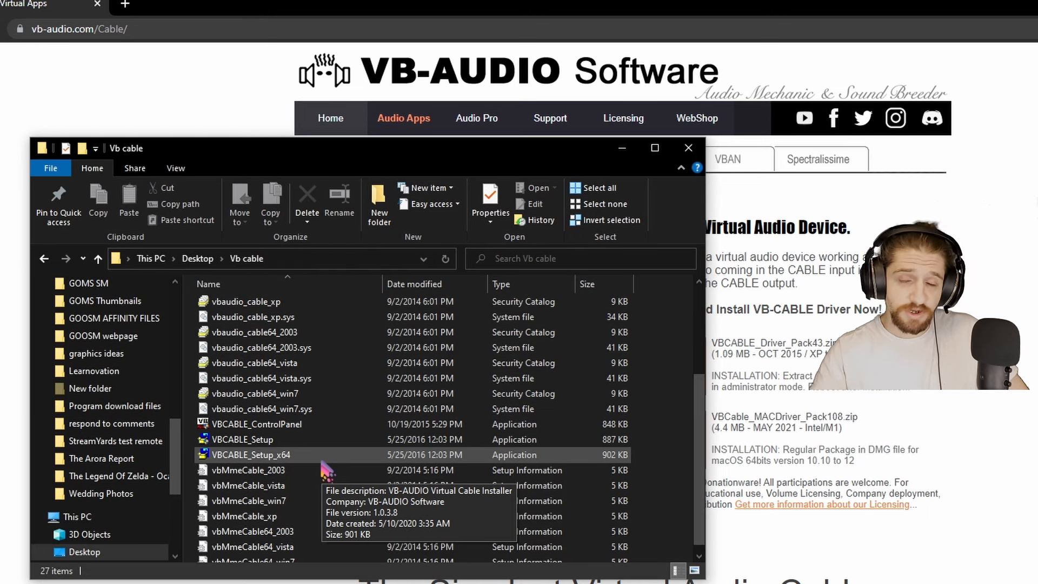
right_click(289, 456)
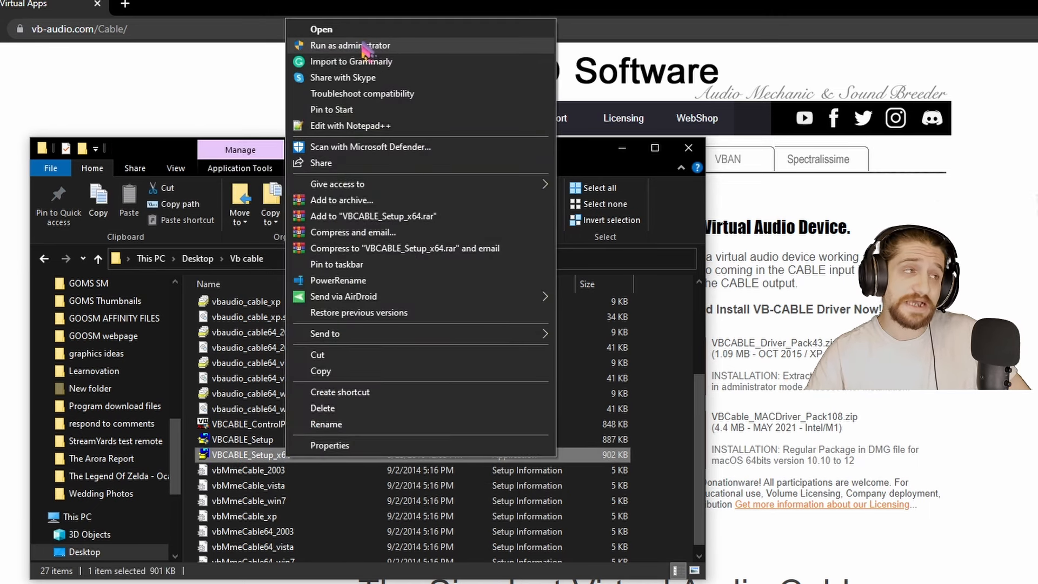
left_click(588, 166)
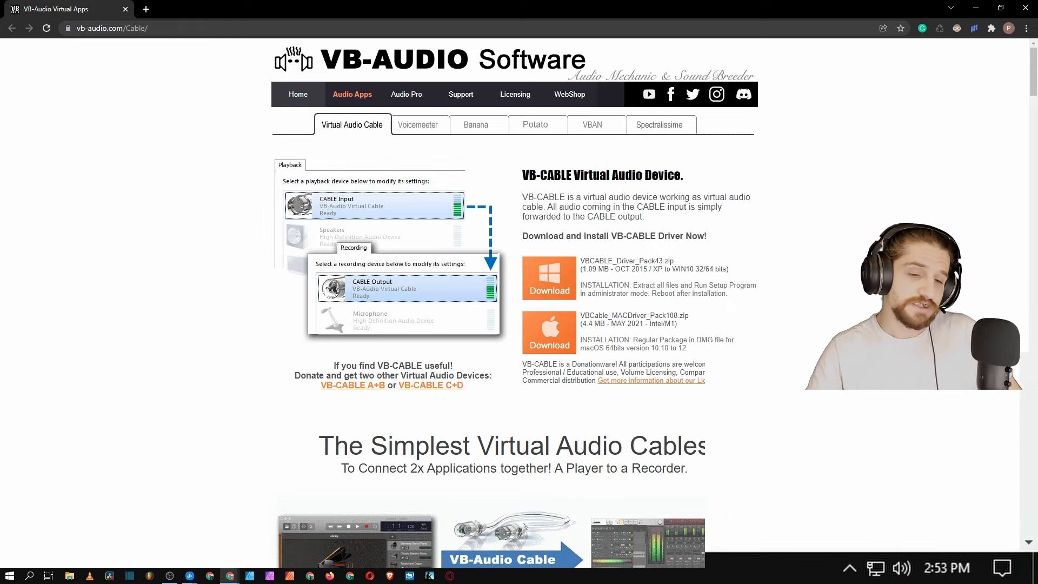
Set Headset Earphone (Razer ManO'War 7.1) as the default communication device among the Windows playback devices.
right_click(902, 572)
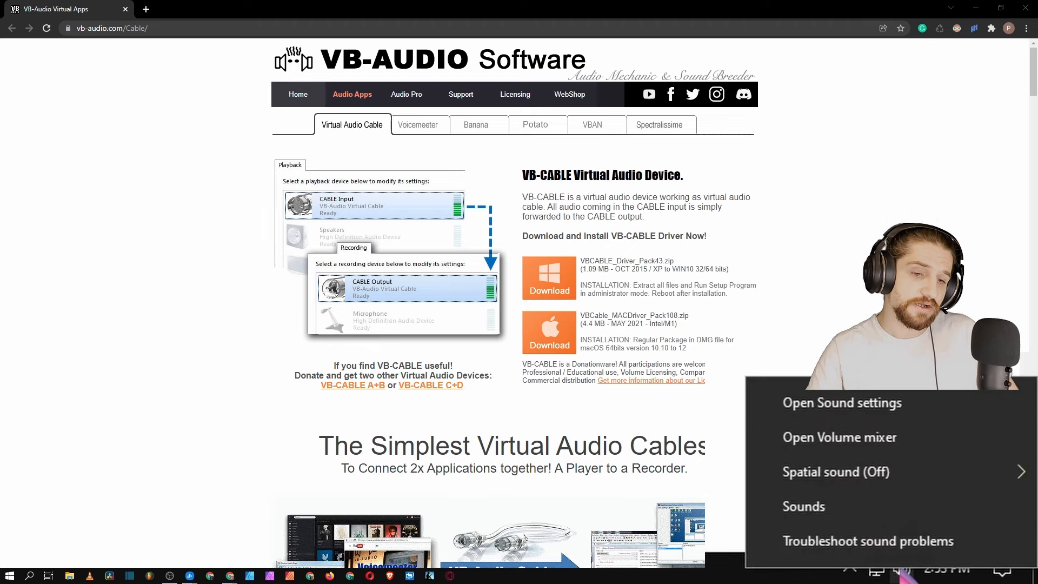
left_click(909, 510)
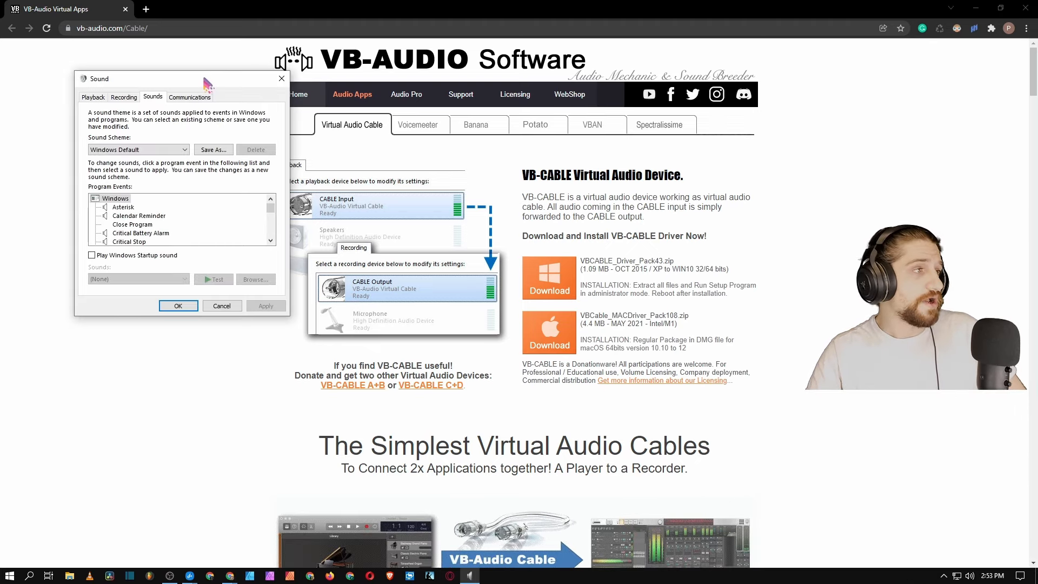
left_click_drag(205, 82, 591, 165)
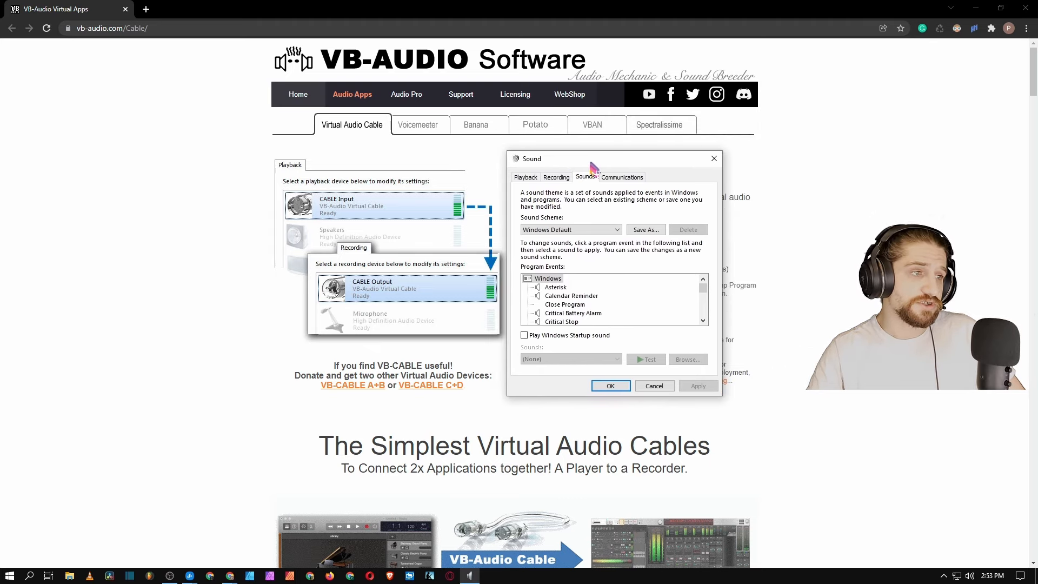
left_click(527, 178)
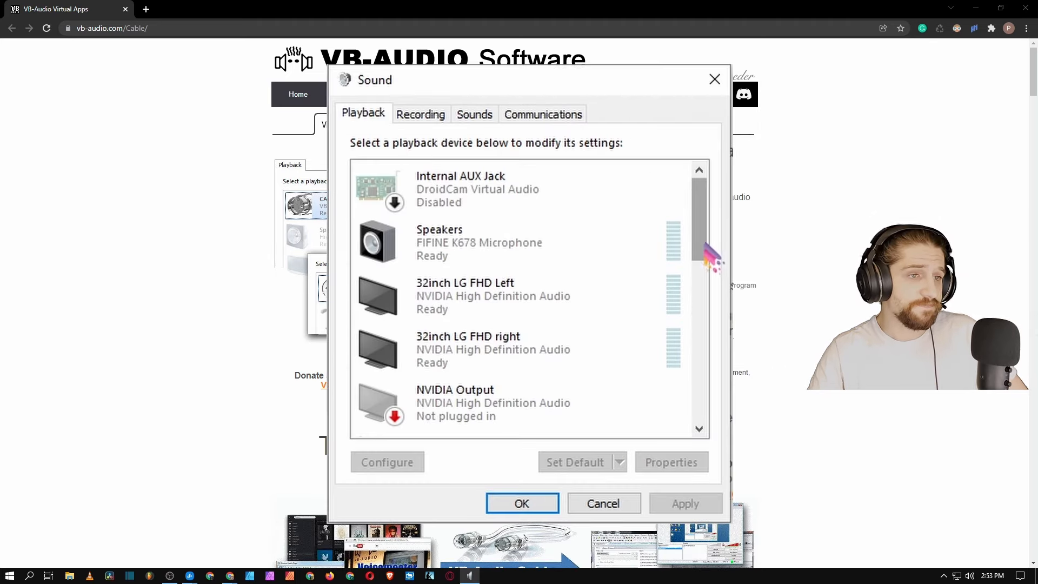
left_click_drag(703, 254, 702, 378)
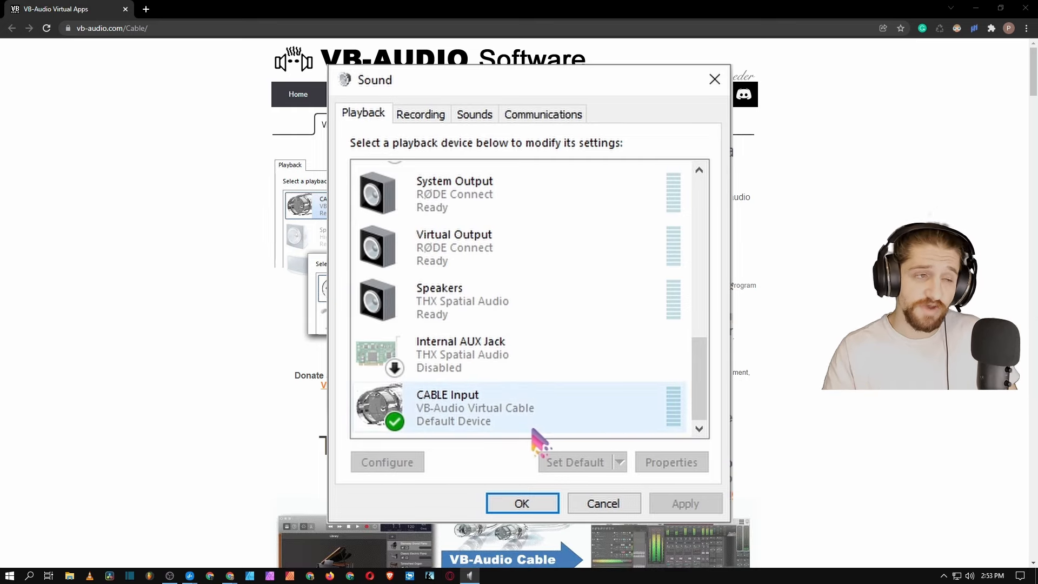
left_click_drag(705, 379, 703, 311)
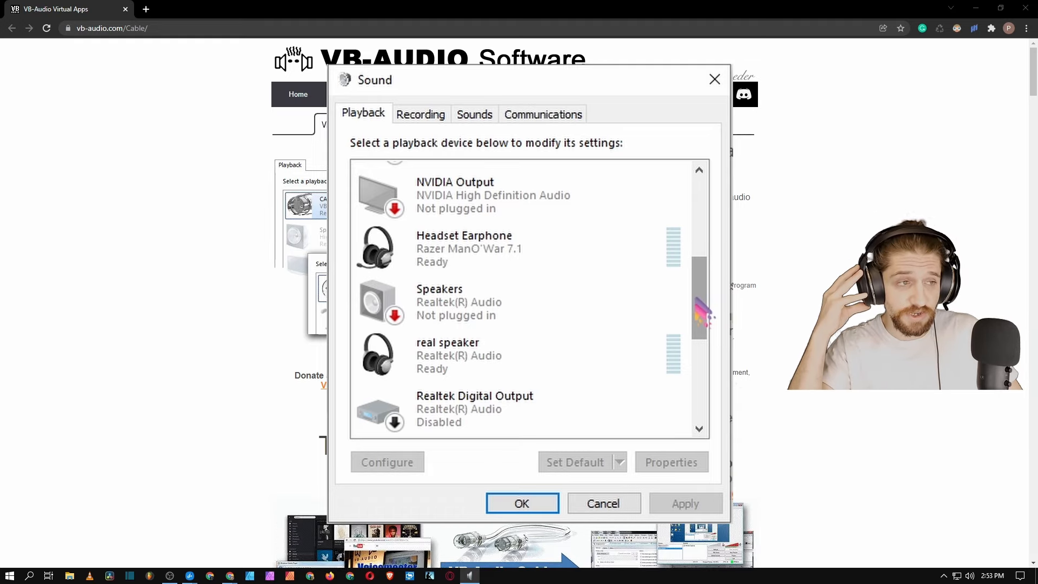
right_click(559, 246)
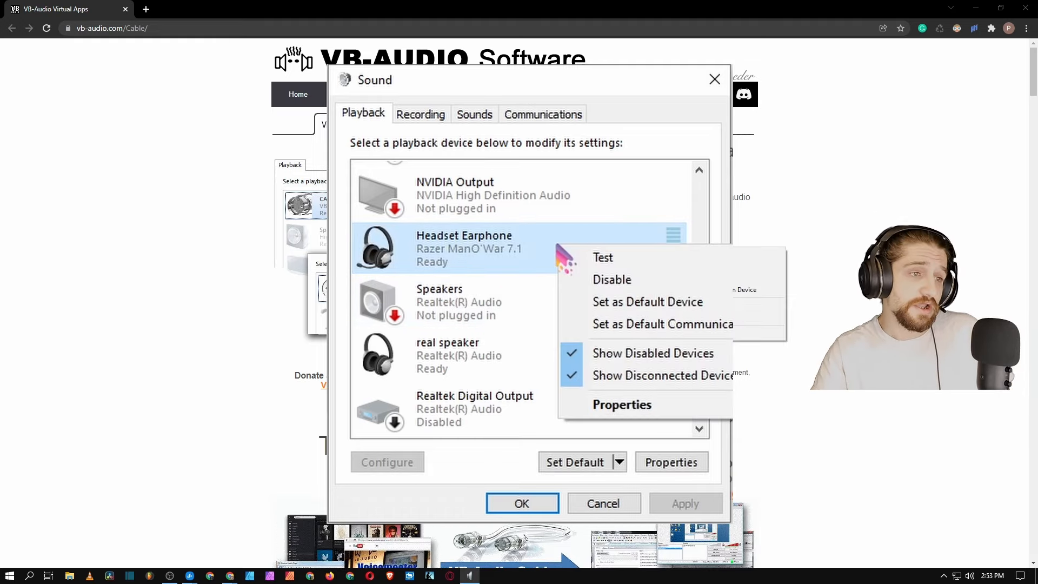
left_click(757, 295)
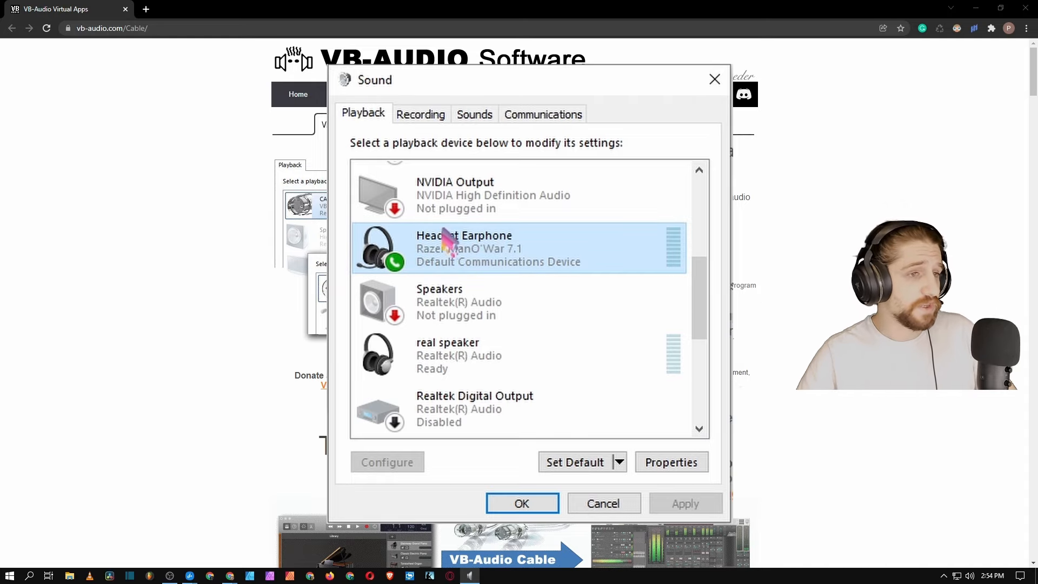
Enable listening to the CABLE Output recording device, with playback through Headset Earphone (Razer ManO'War 7.1).
left_click(424, 115)
left_click_drag(702, 222, 700, 364)
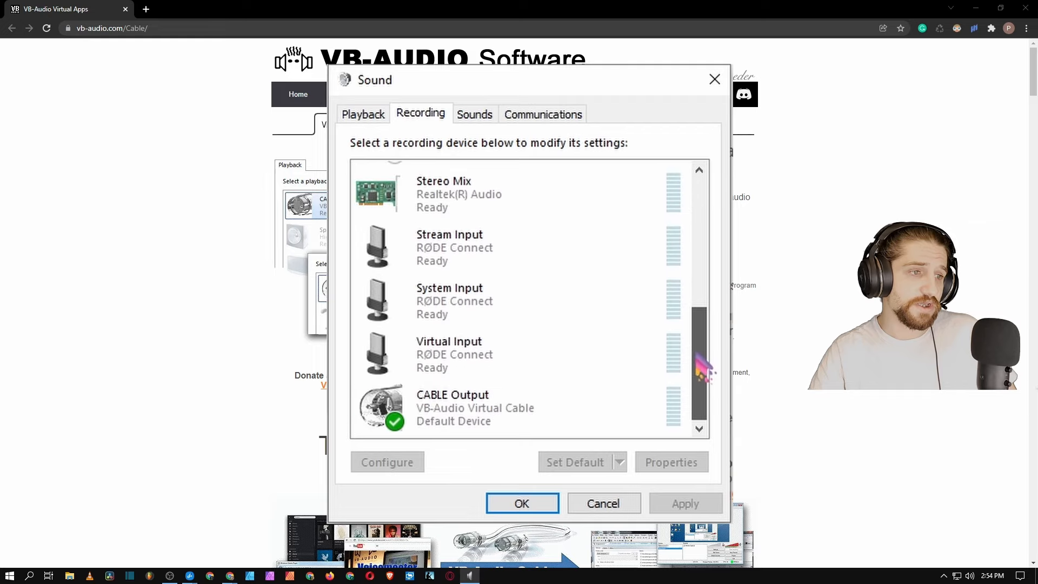
left_click(553, 427)
right_click(555, 433)
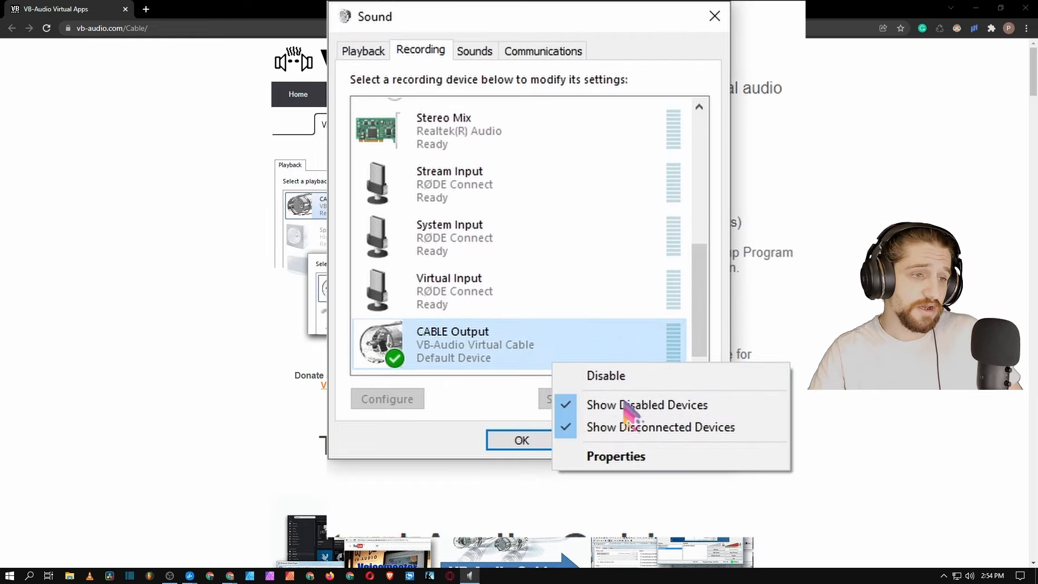
left_click(708, 459)
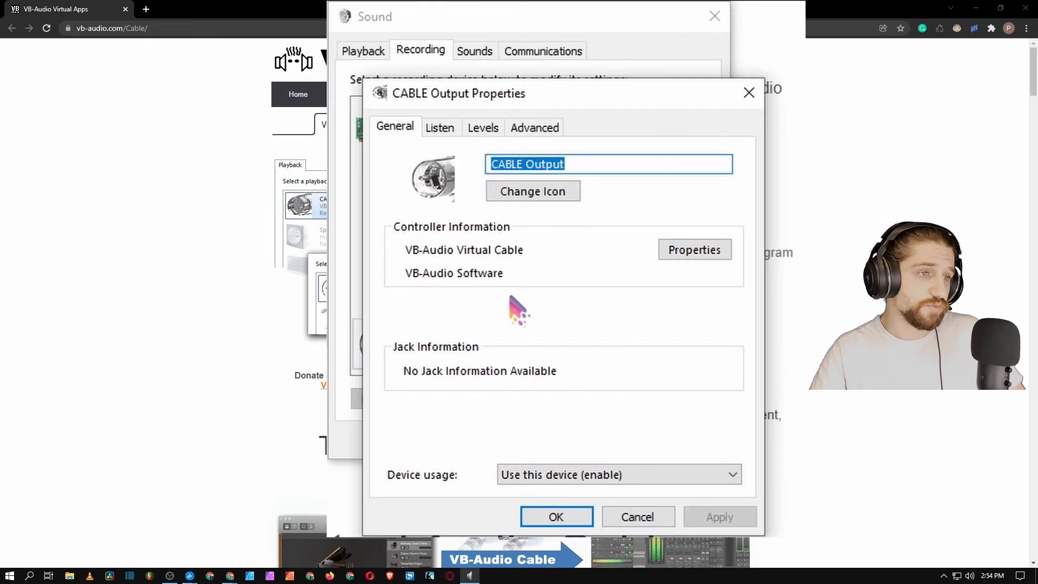
left_click(439, 129)
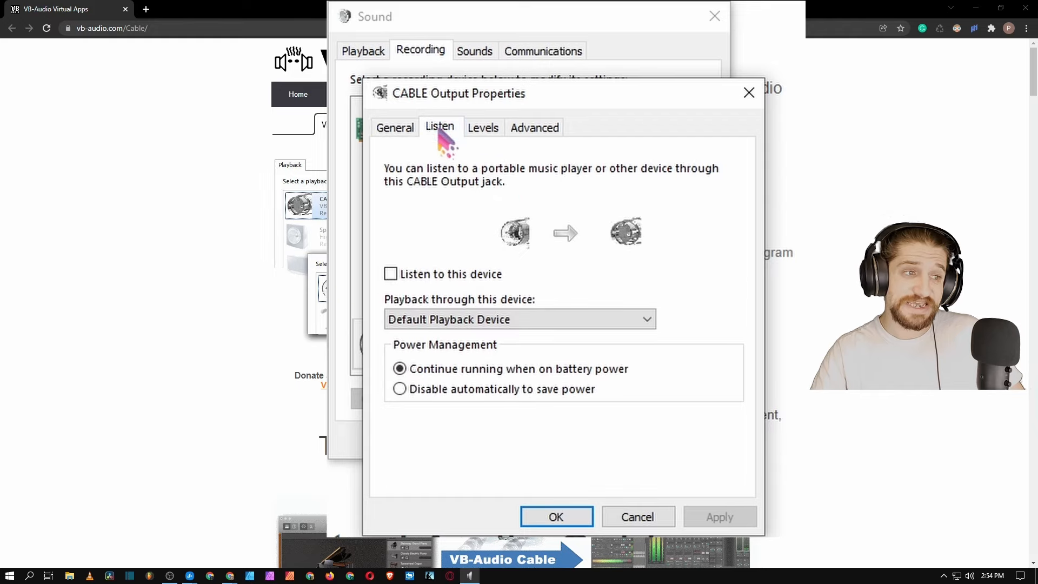
left_click(389, 273)
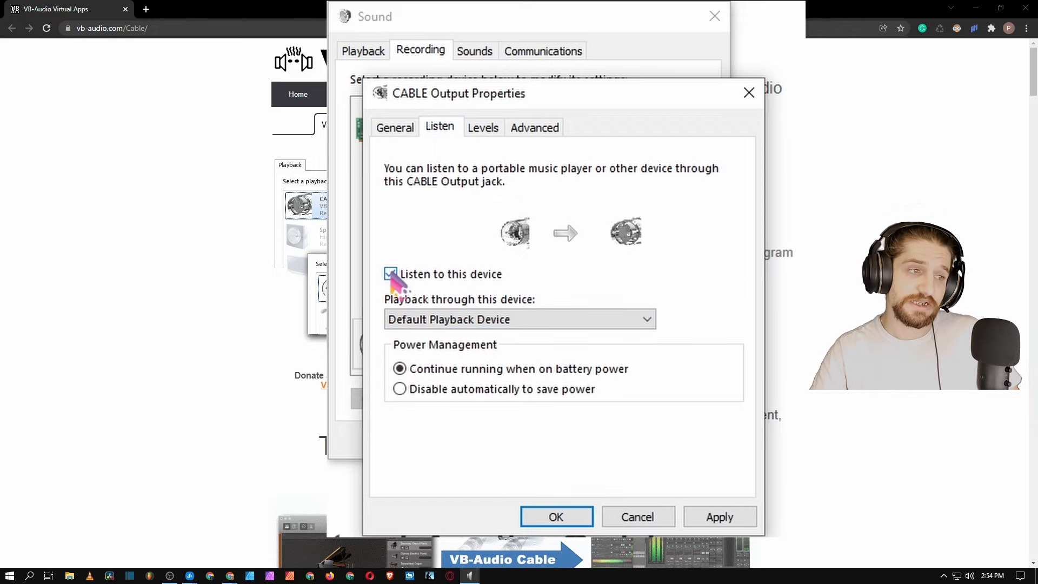
left_click(506, 323)
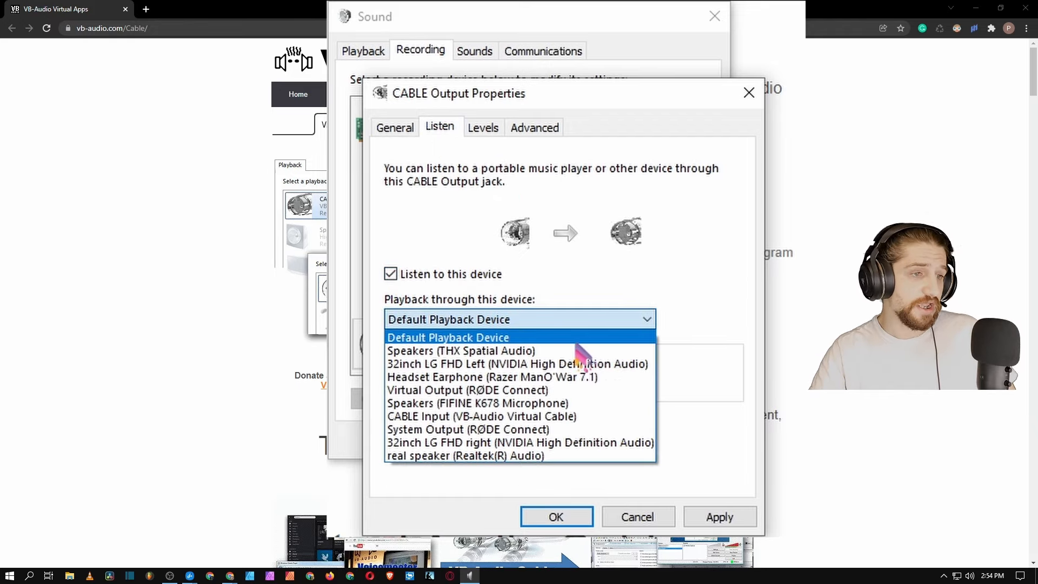
left_click(594, 378)
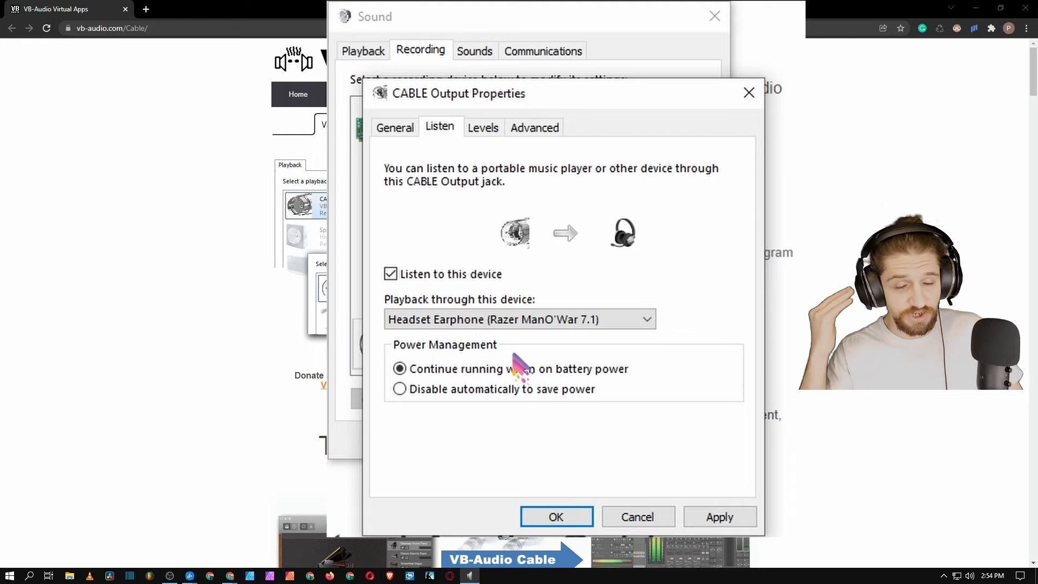
left_click(727, 519)
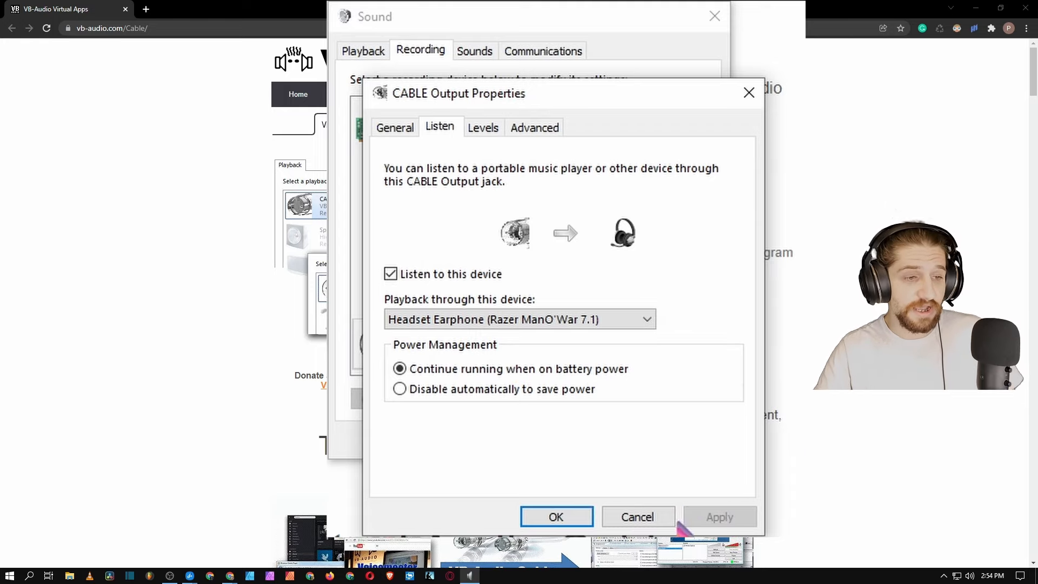
left_click(566, 521)
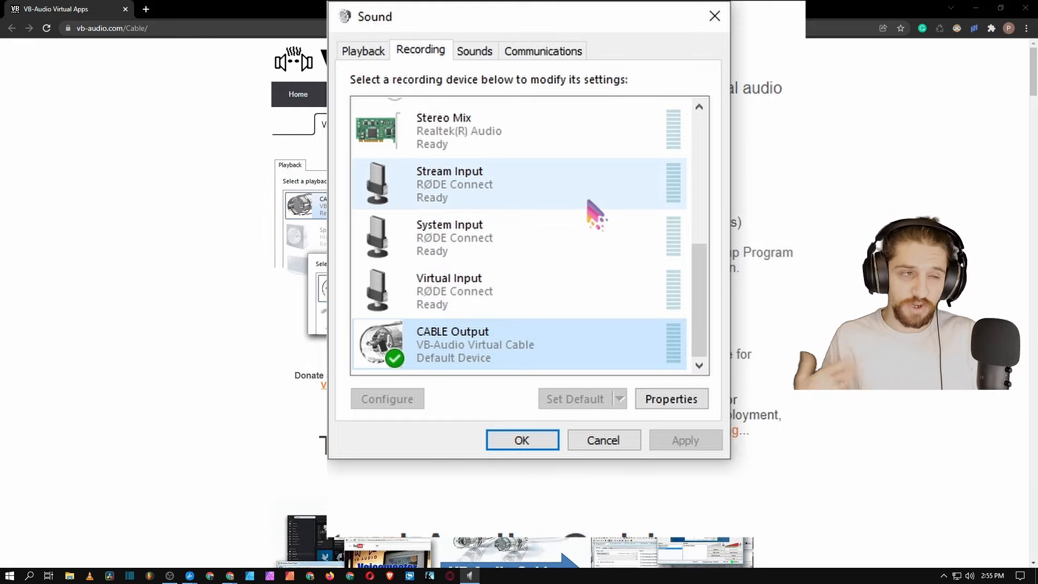
Enable listening to the FIFINE K678 recording microphone, with playback through CABLE Input (VB-Audio Virtual Cable).
left_click_drag(697, 302, 695, 185)
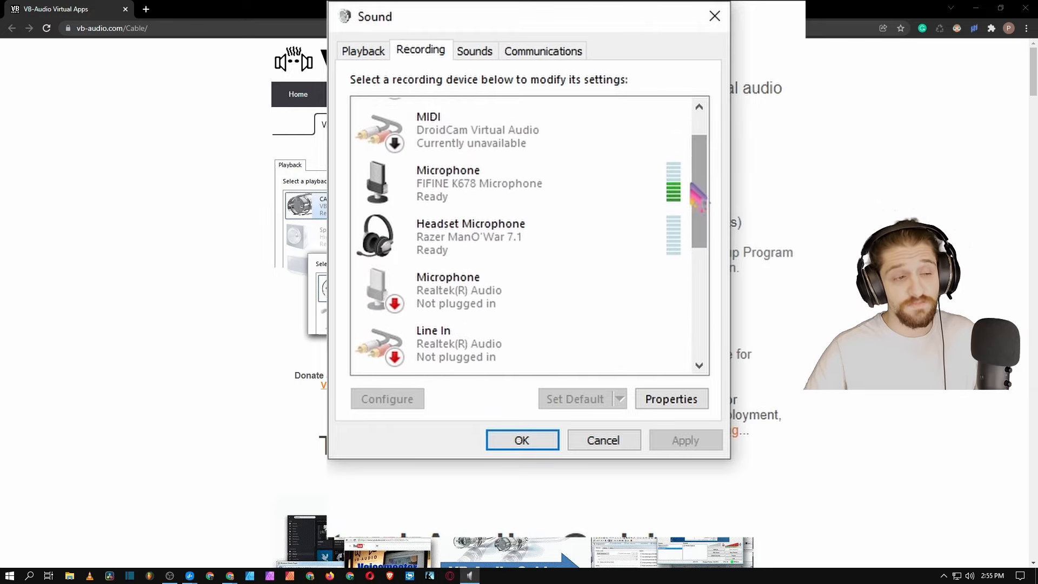
right_click(566, 189)
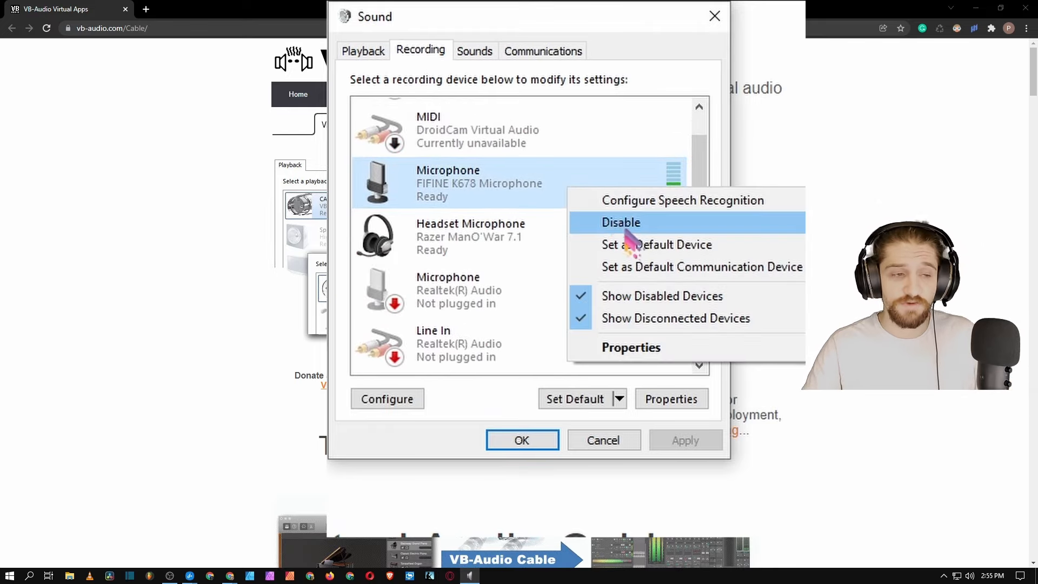
left_click(718, 352)
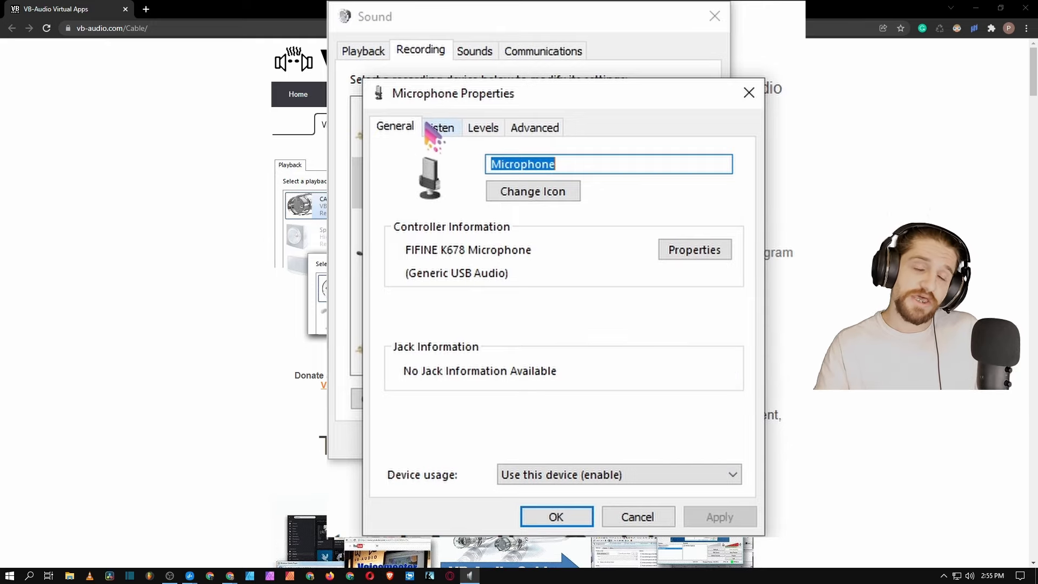
left_click(447, 133)
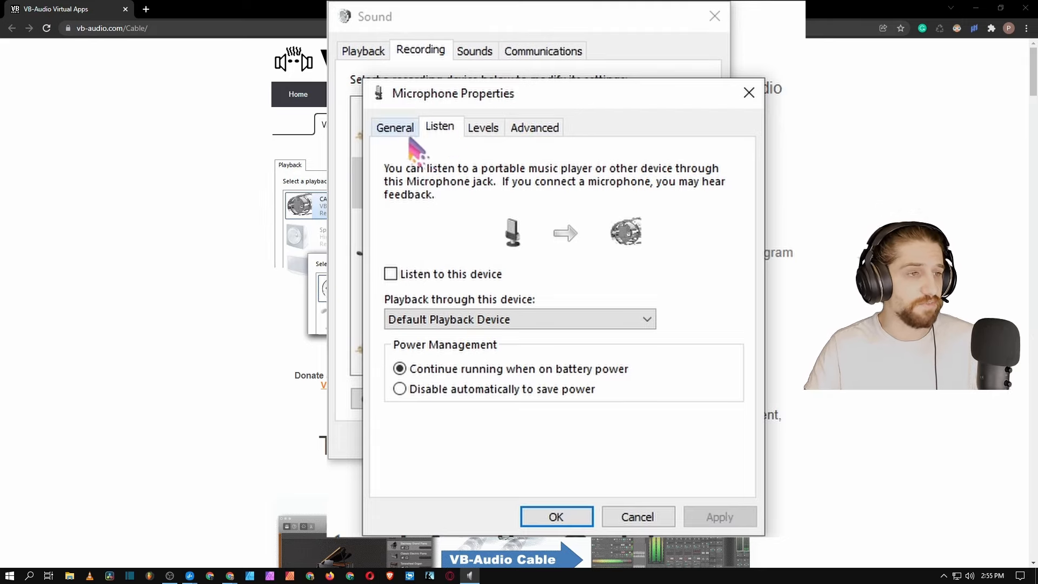
left_click(390, 274)
left_click(508, 320)
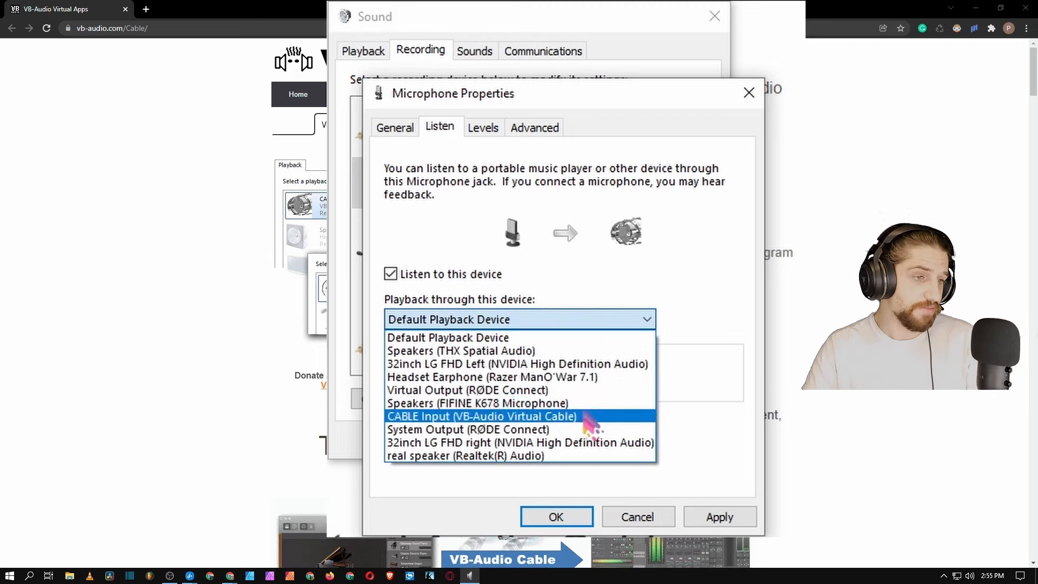
left_click(540, 416)
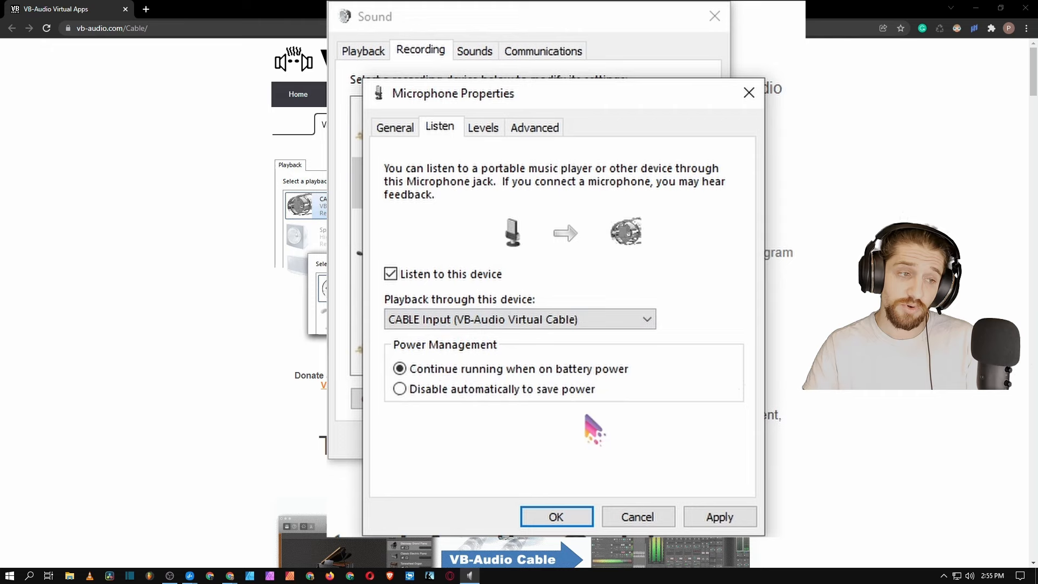
left_click(722, 516)
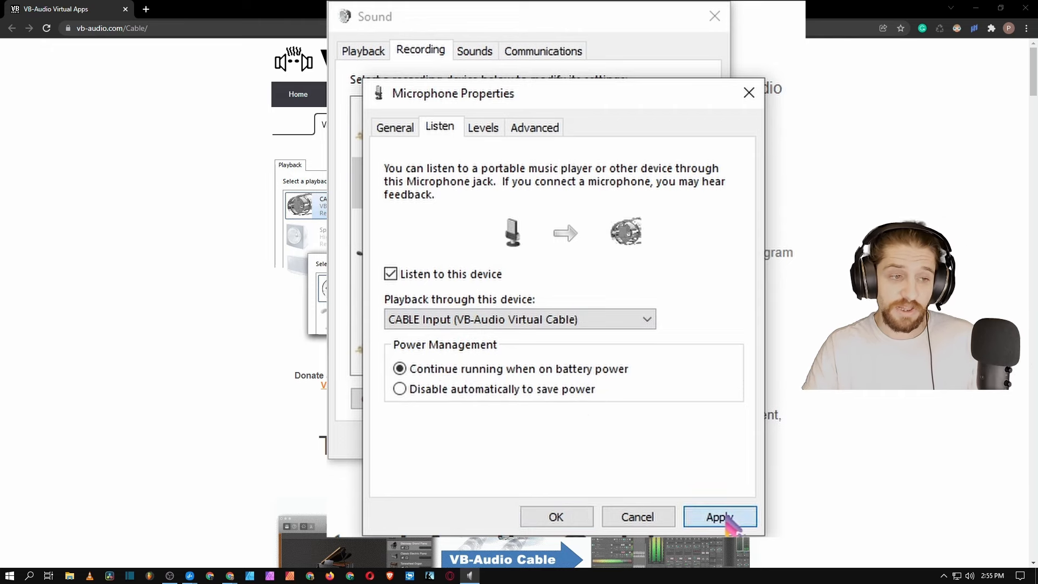
left_click(556, 516)
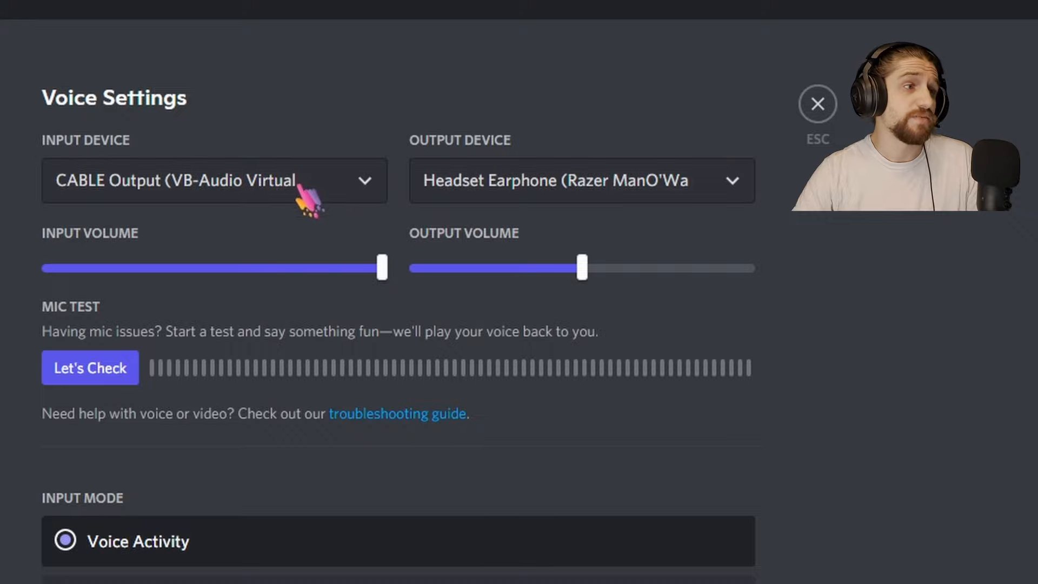
Switch to Discord and open the list of input devices in its voice settings.
left_click(307, 200)
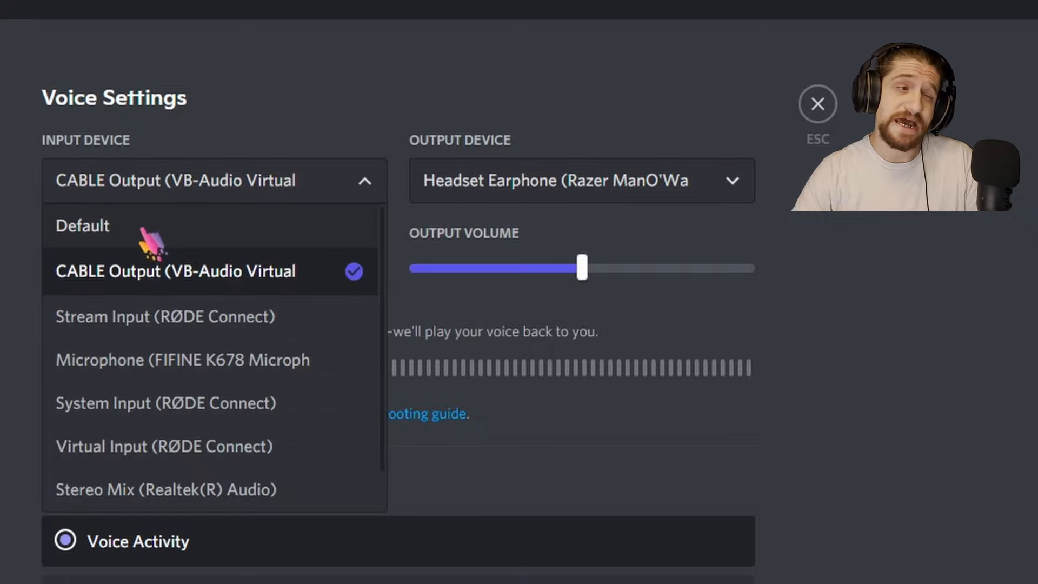